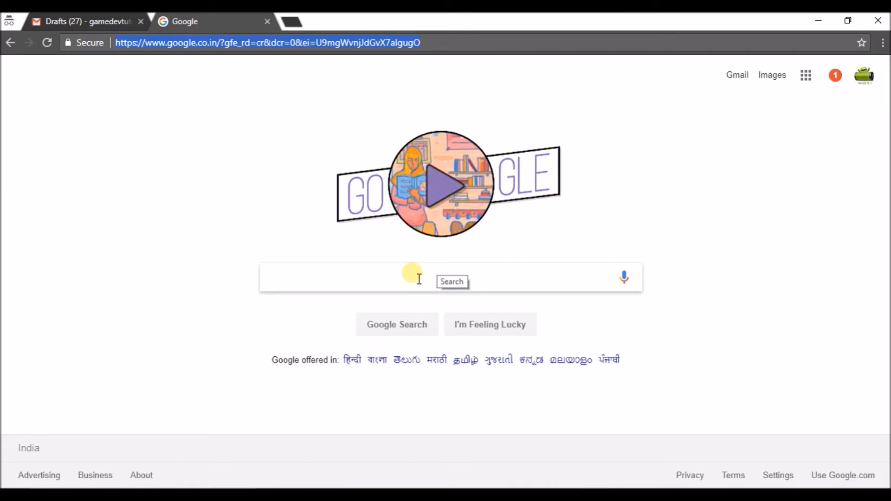
- Search the web for "google drive" and open My Drive from the official Google Drive page
type("g")
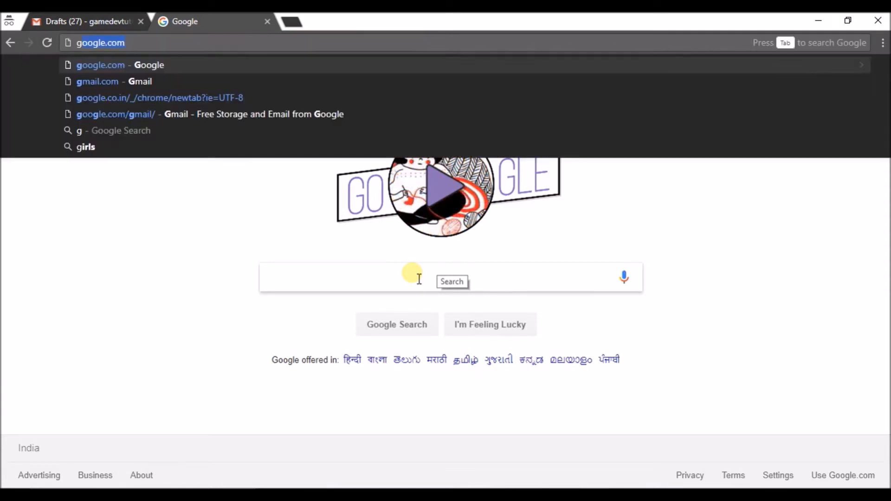
type("oogle ")
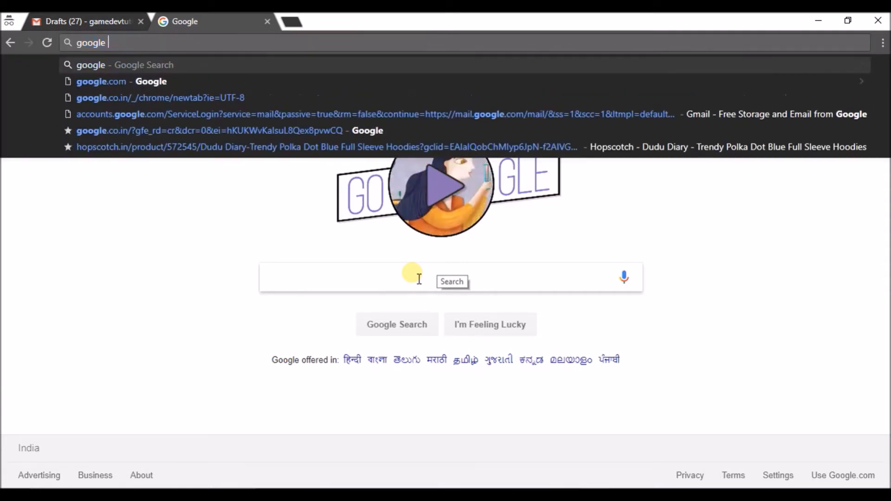
type("drive")
key("Return")
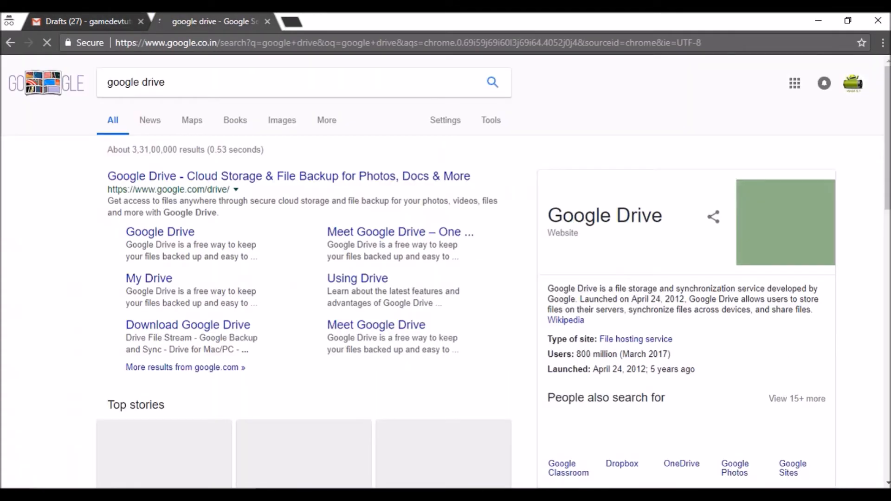
left_click(205, 176)
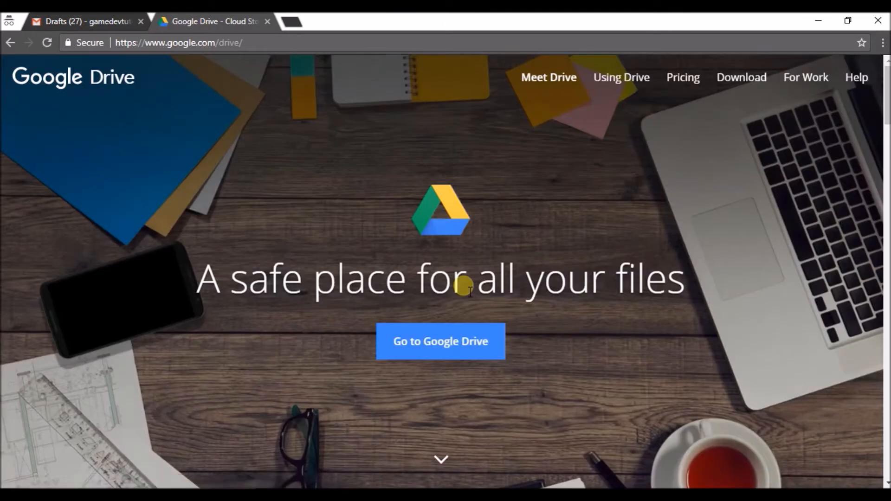
left_click(455, 351)
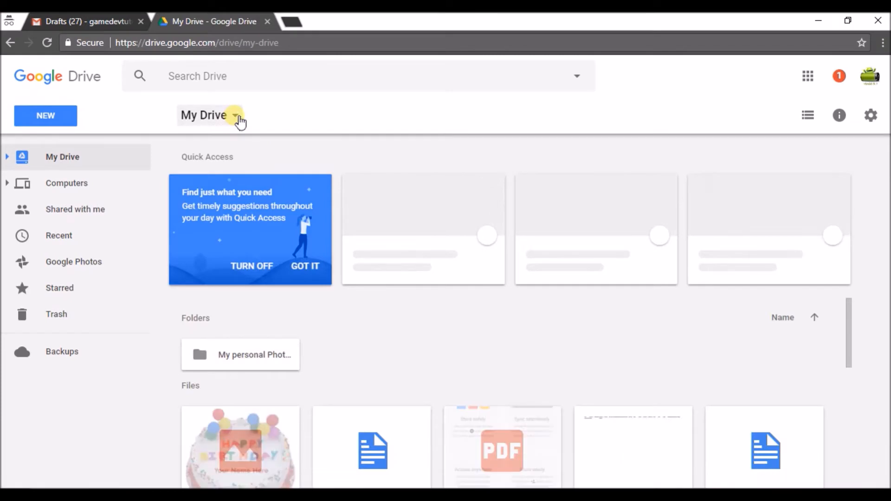
- Create a new Google Sites site from My Drive, skipping the tour and dismissing the custom content notice
left_click(236, 117)
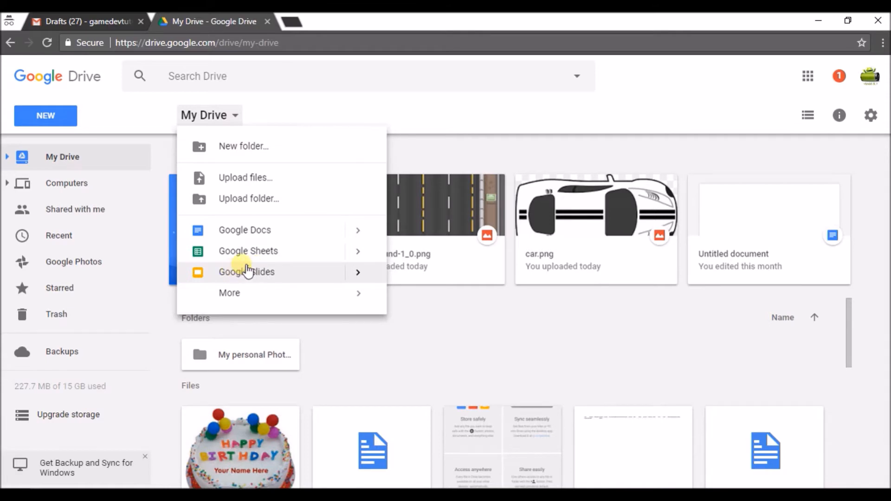
mouse_move(244, 300)
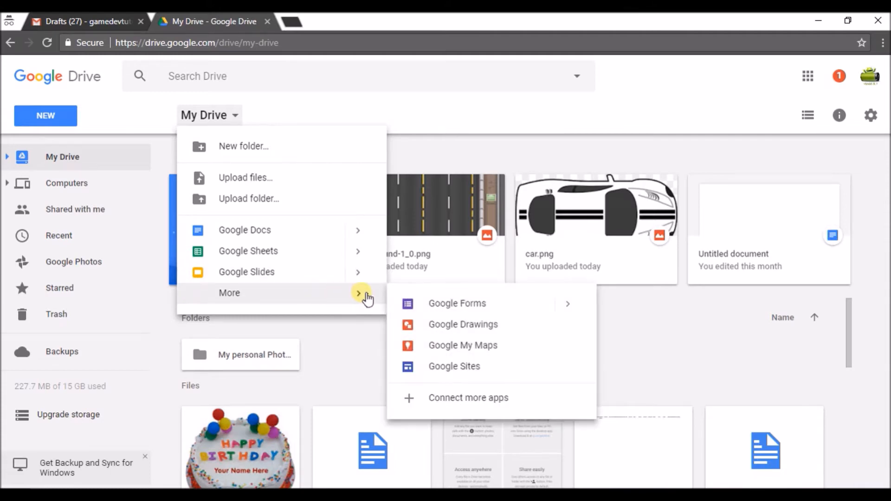
left_click(474, 372)
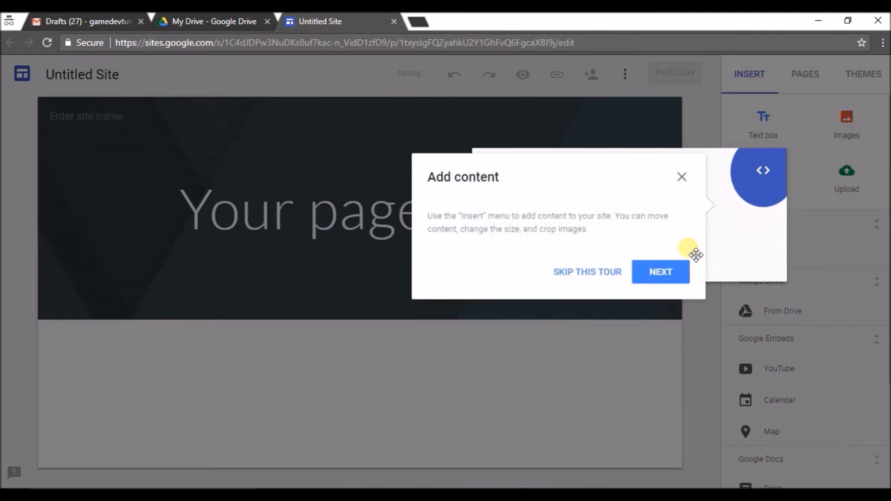
left_click(600, 273)
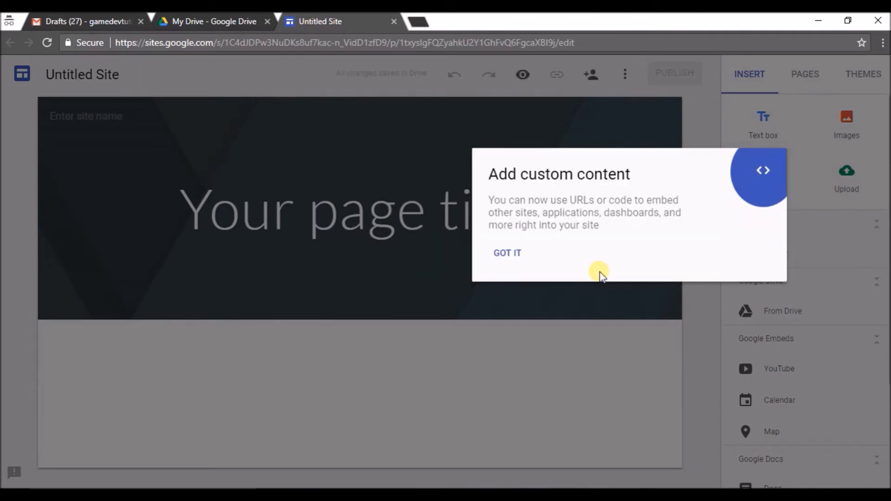
left_click(516, 254)
- Enter "My Photography" as the site name in the page header
left_click(116, 116)
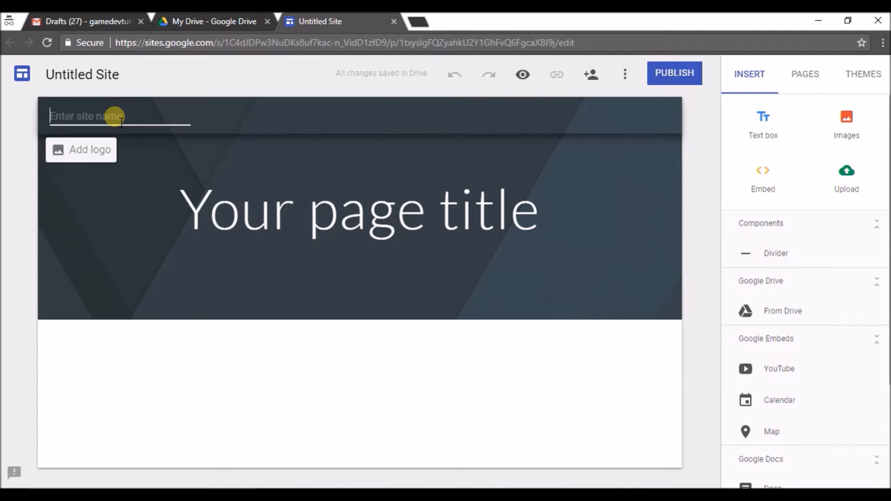
type("My ")
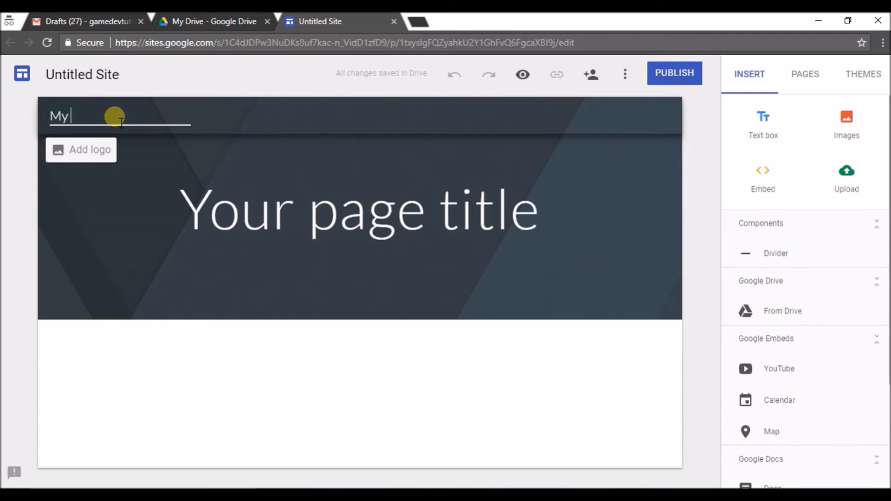
type("Photography")
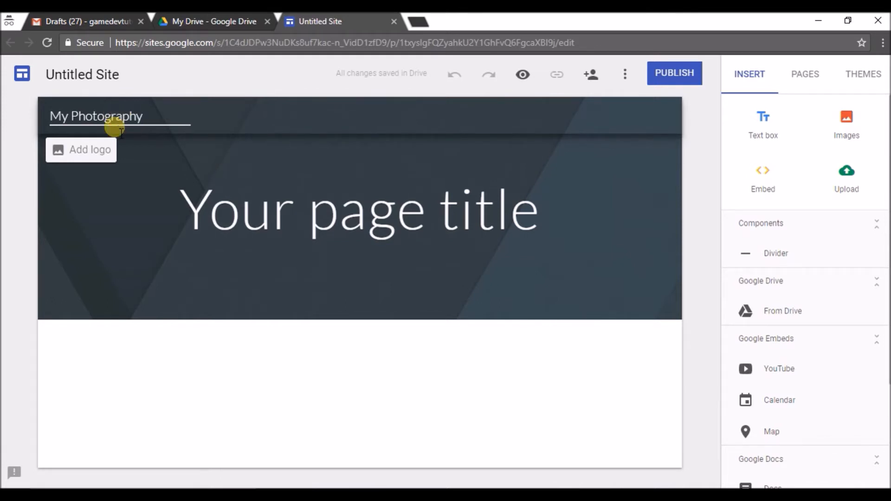
- Upload the "delete" image from the Desktop as the site logo and use its orange-red color for the theme
left_click(92, 151)
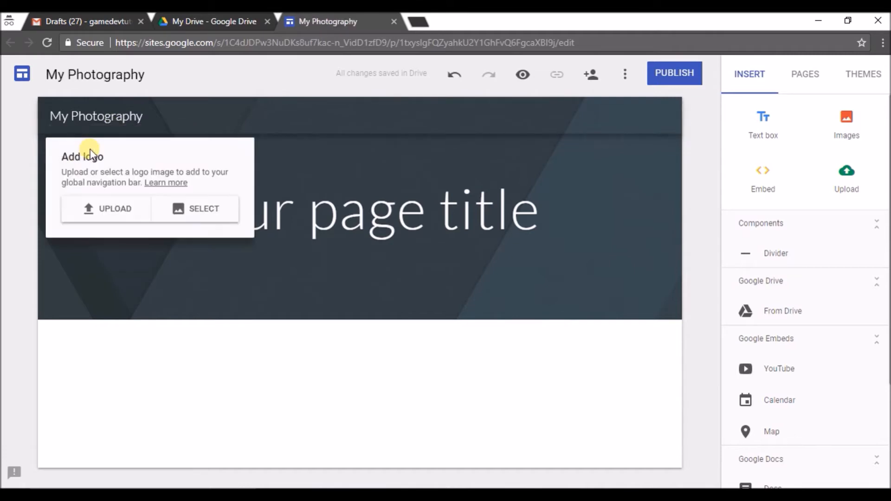
left_click(116, 211)
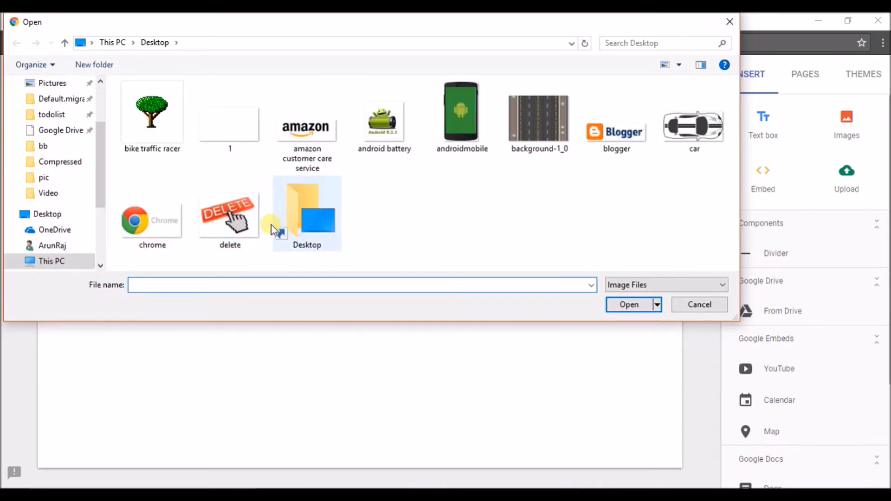
left_click(241, 227)
left_click(612, 306)
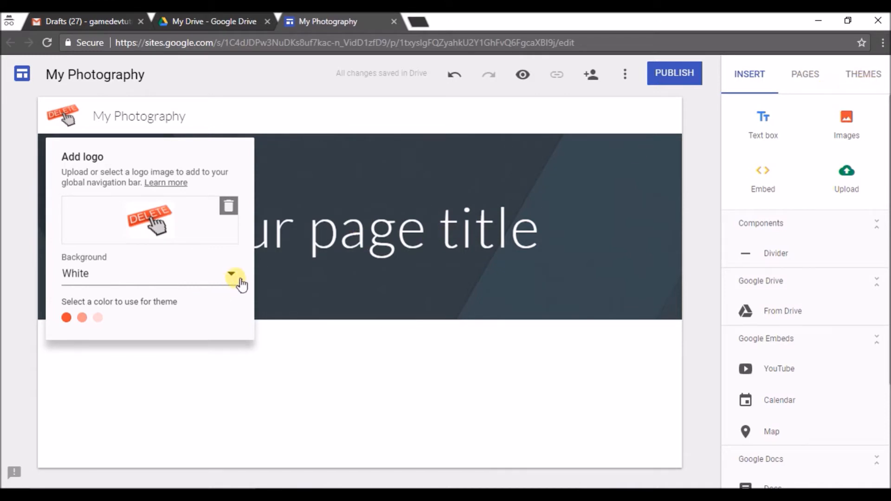
left_click(70, 318)
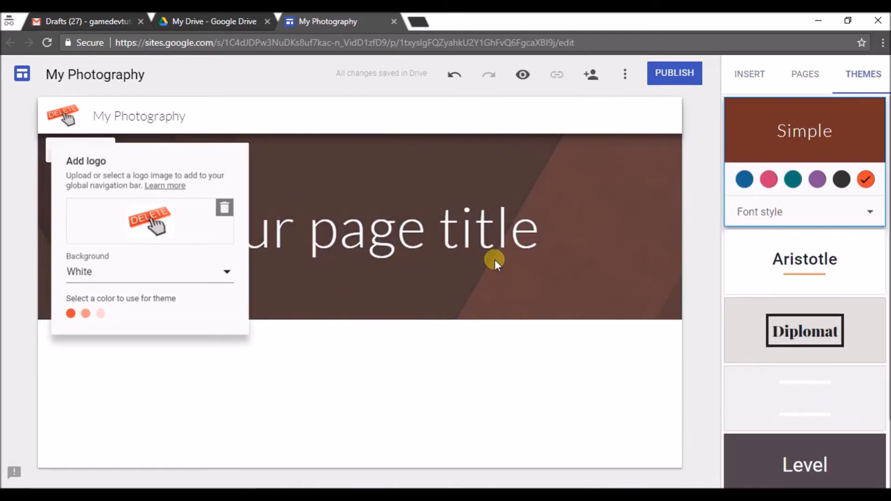
left_click(494, 259)
- Replace the page title with "My Photo Intro" and widen its text box so the title fits on one line
left_click(407, 239)
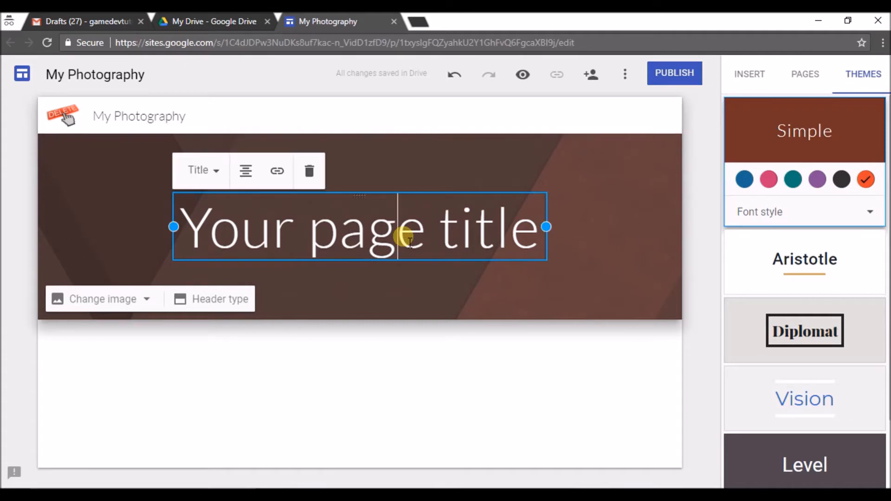
key("ctrl+a")
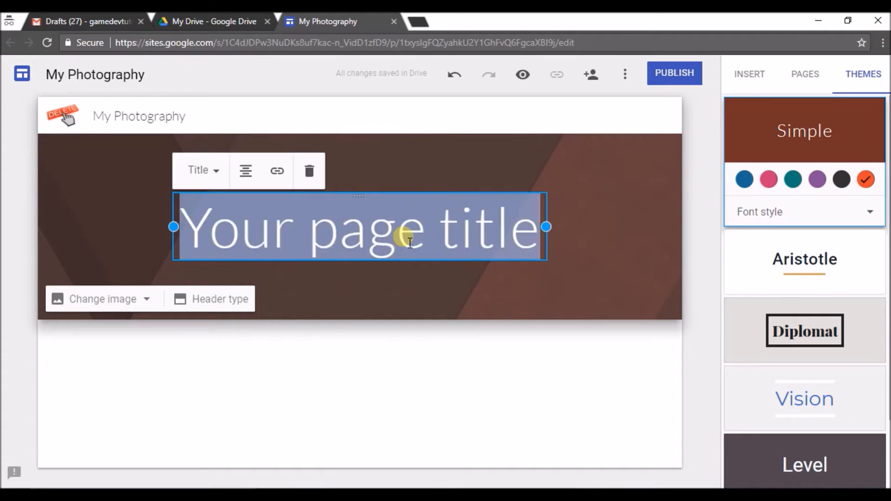
type("My P")
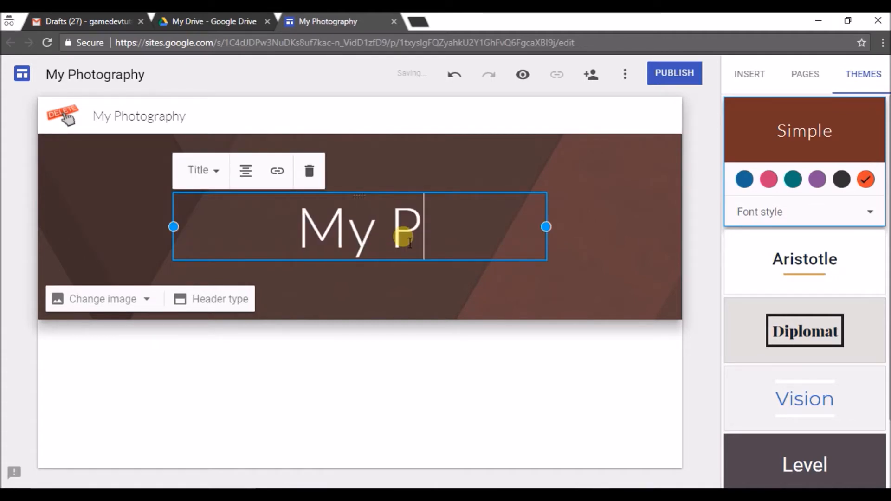
type("hoto ")
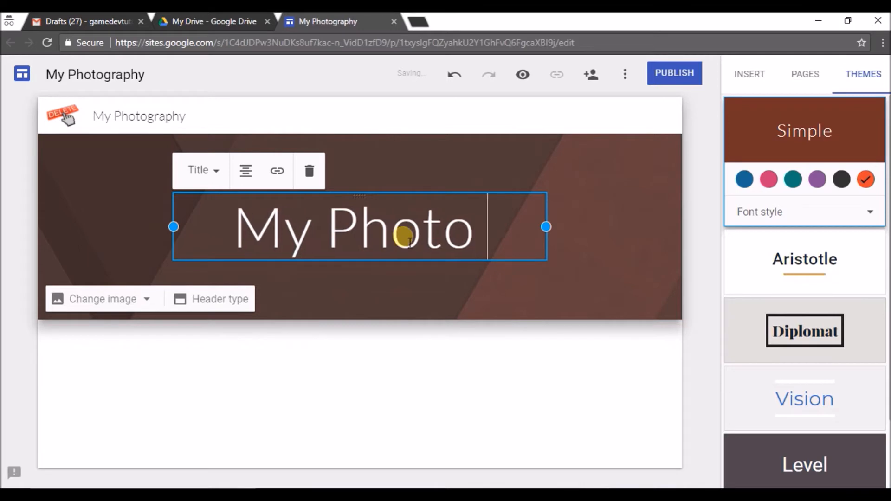
type("Intro")
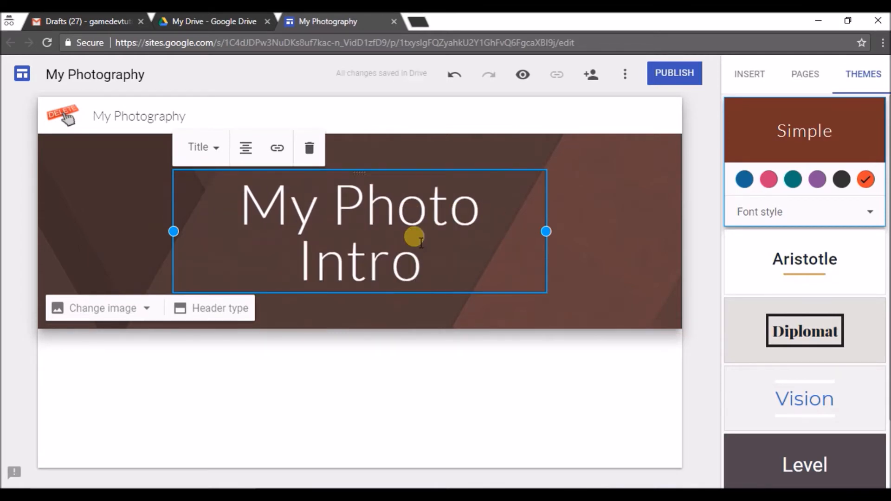
left_click_drag(547, 232, 635, 227)
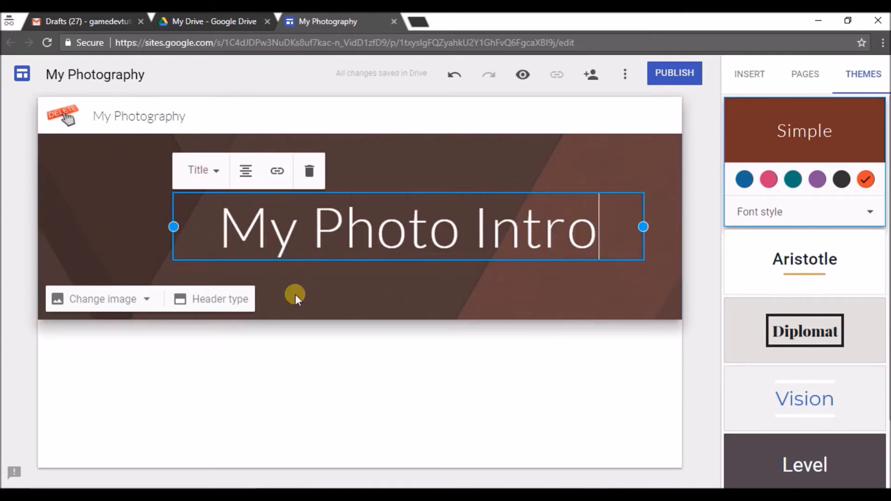
- Upload the "google camera" image from the Desktop as the header background
left_click(144, 301)
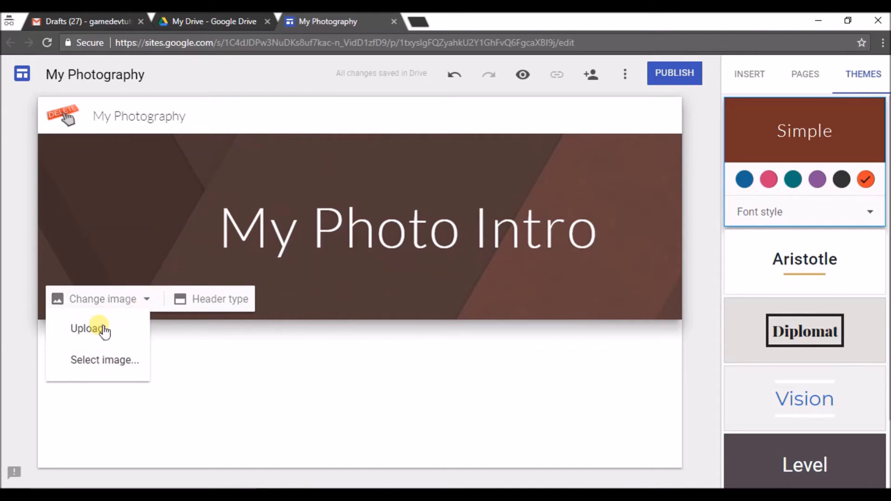
left_click(96, 329)
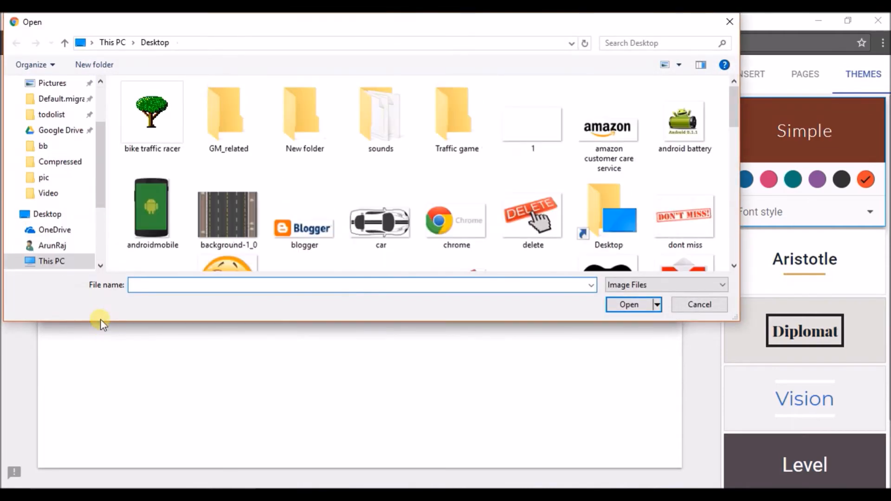
scroll(735, 119, "down", 5)
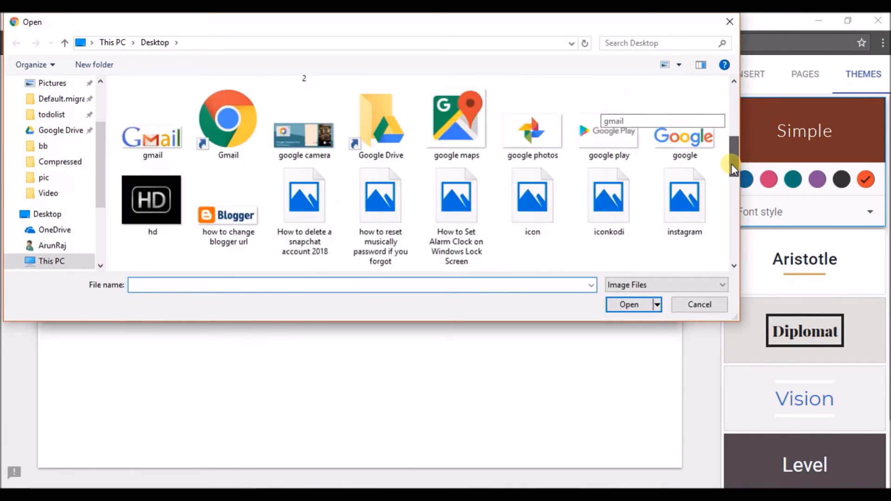
left_click(305, 138)
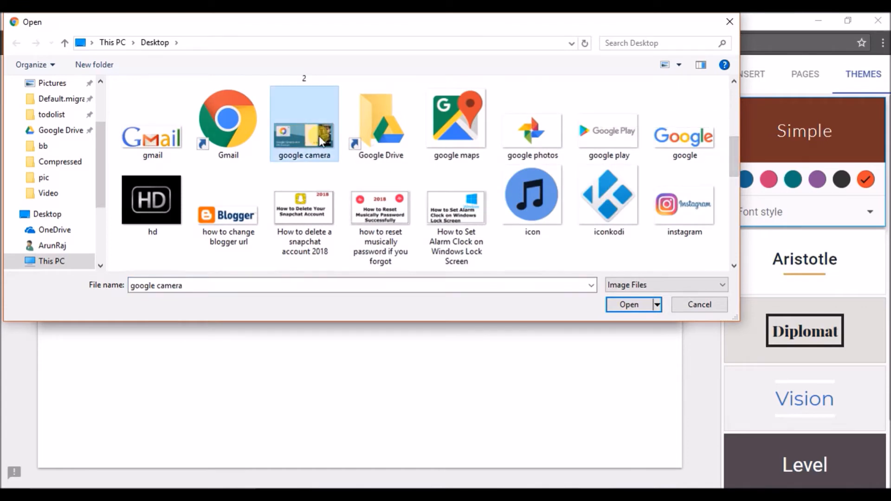
left_click(629, 310)
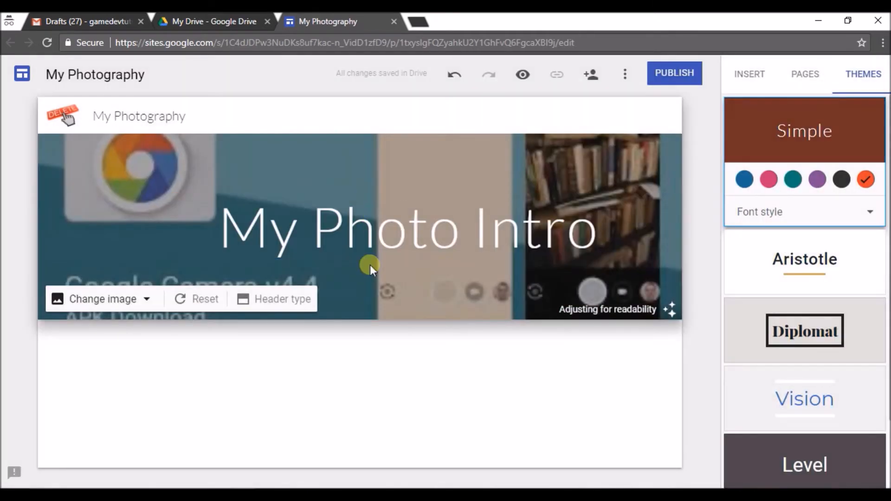
- Add a text box below the header containing "This is a sample Page,hhhhhhh"
left_click_drag(890, 233, 890, 300)
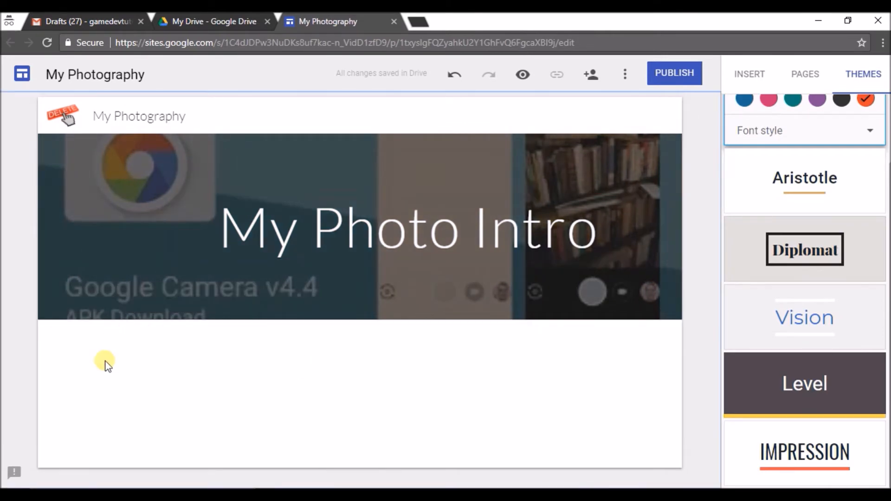
double_click(105, 381)
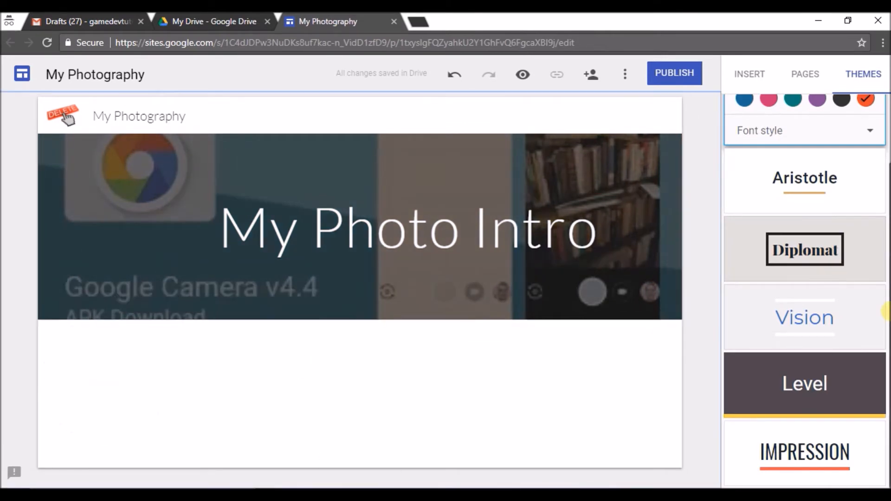
double_click(118, 396)
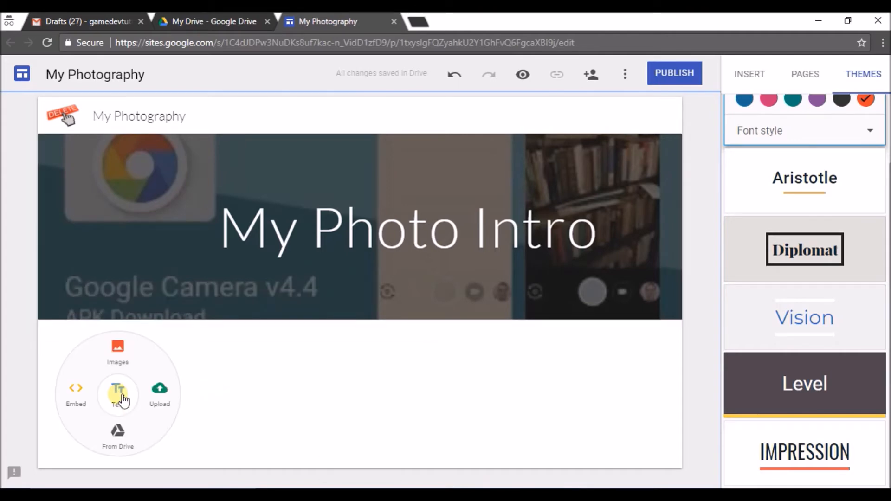
double_click(316, 377)
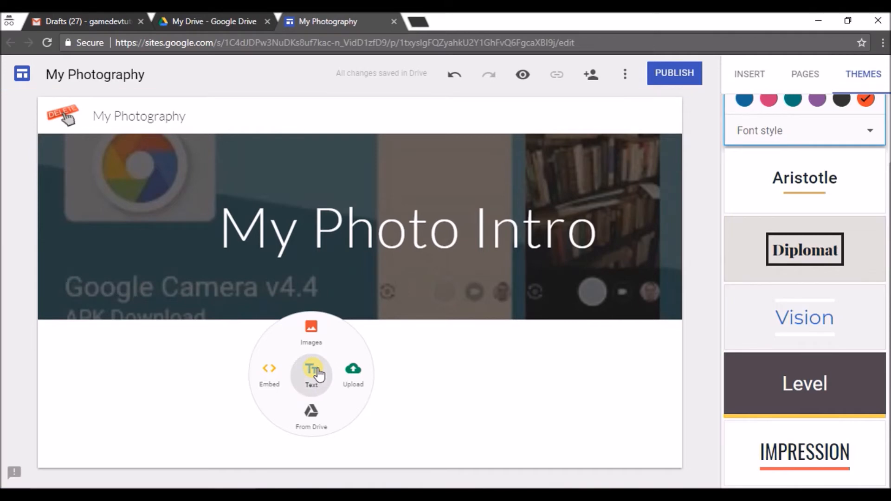
left_click(319, 375)
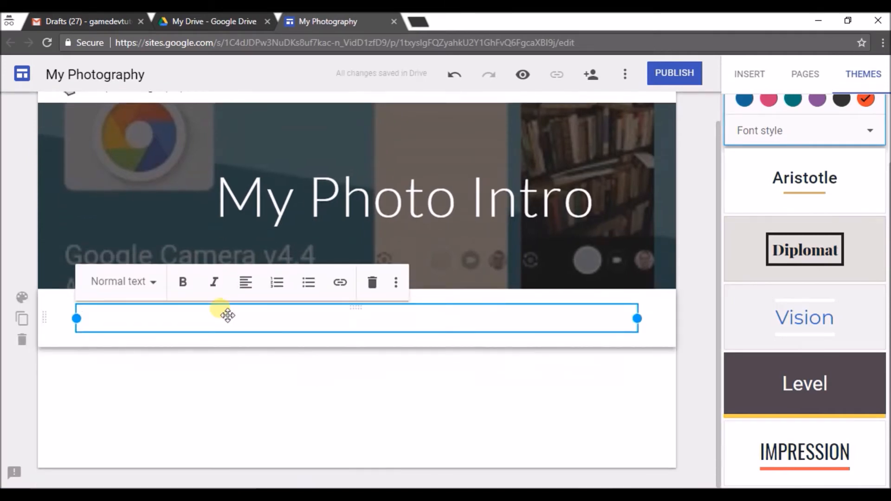
type("This is")
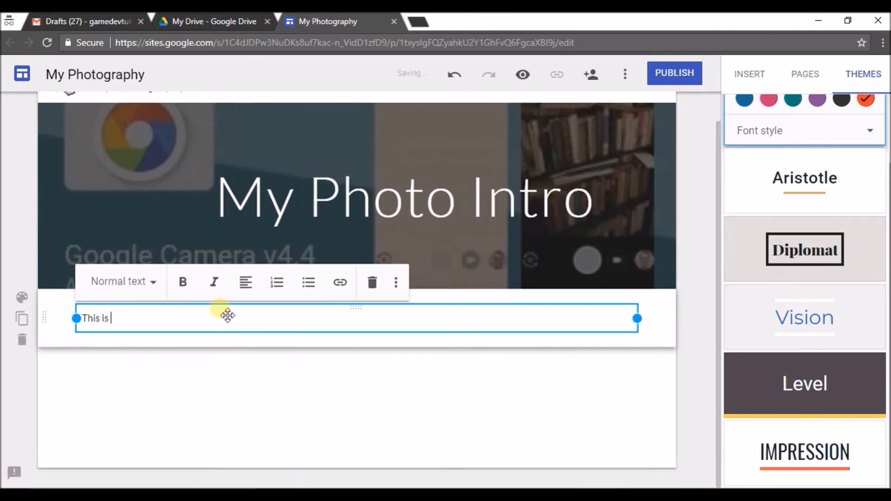
type(" a sample Page,")
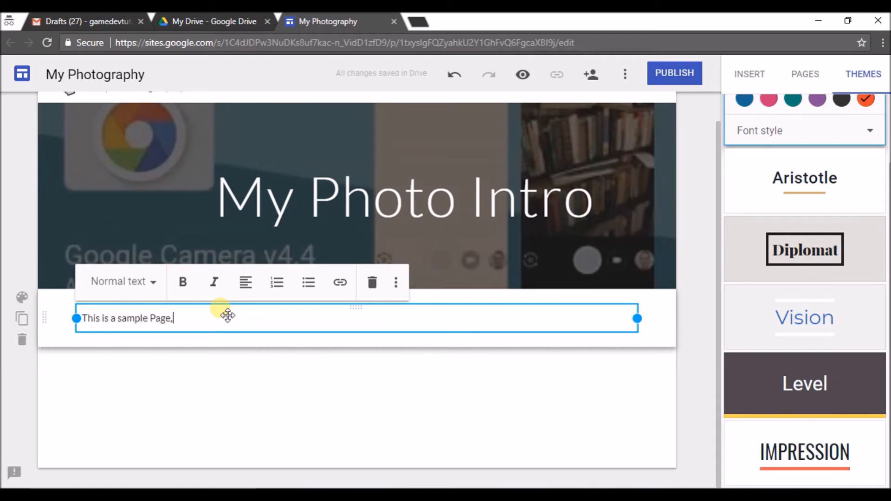
type("hhhhhhh")
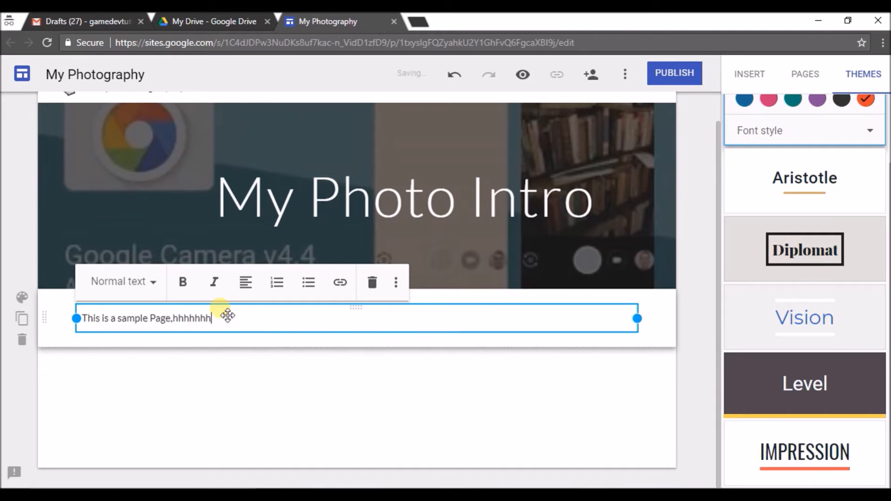
- Extend the text box's first line with "hhhhhhhabdjsfhhsha" filler and add "nnfmnmsfa'" and "bmnsfmnns,f" below, separated by blank lines
type("hhhhhhhhhhhhhhabdjsfhhsha")
key("Return")
key("Return")
type("nnfmnmsfa'")
key("Return")
key("Return")
key("Return")
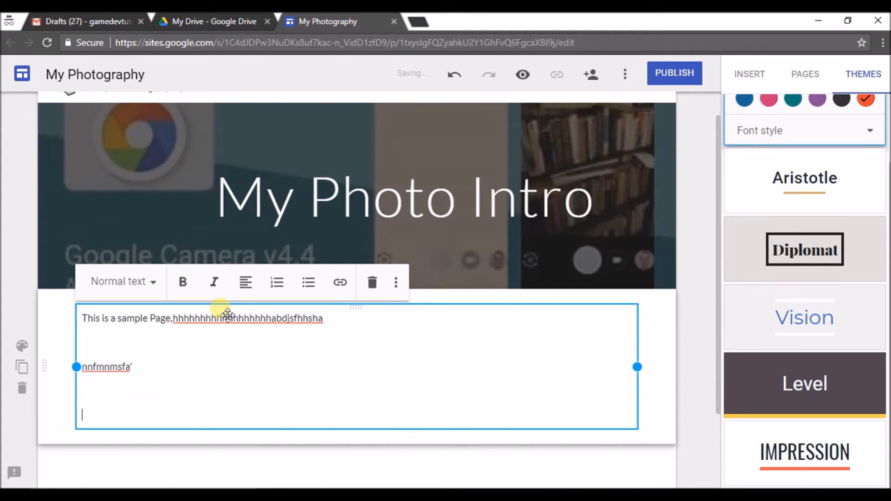
type("bmnsfmnns.f")
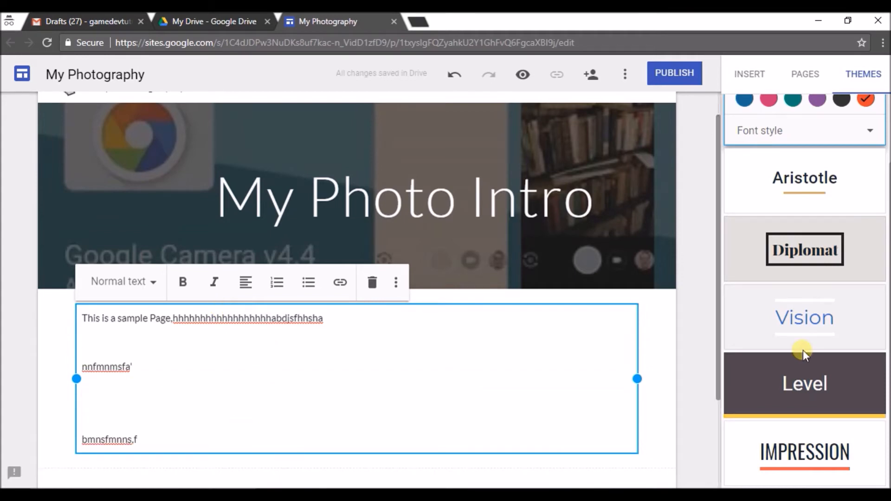
left_click(887, 307)
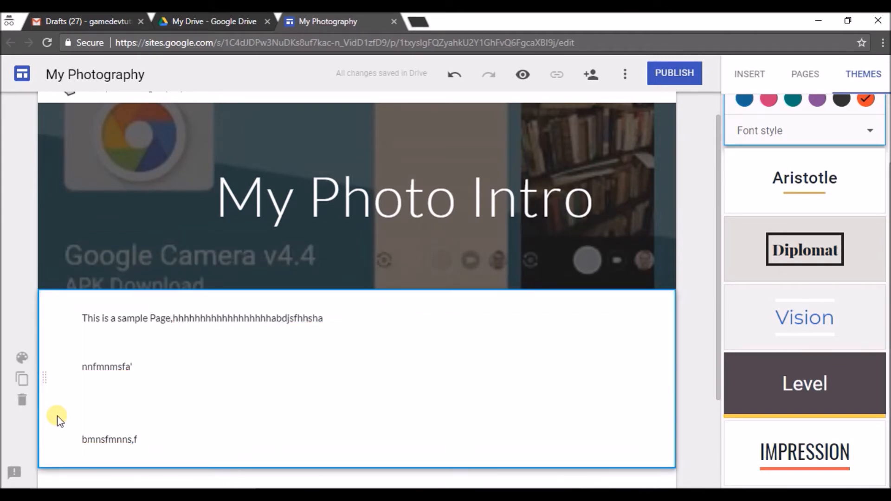
- Insert the birthday cake.jpg image from Google Drive into the section beside the sample text
left_click(255, 439)
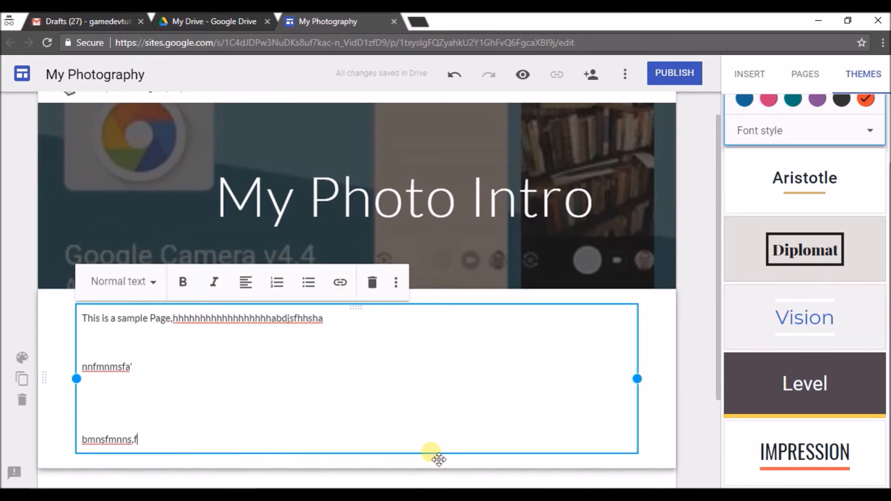
double_click(670, 421)
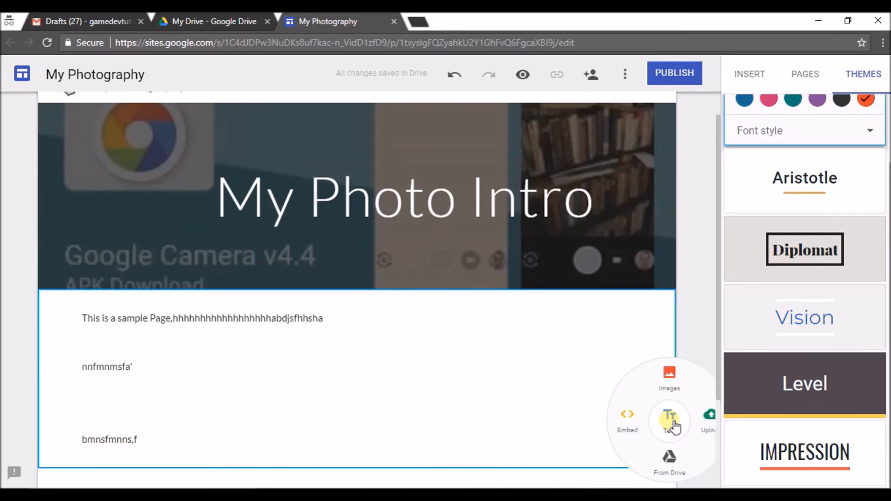
left_click(671, 376)
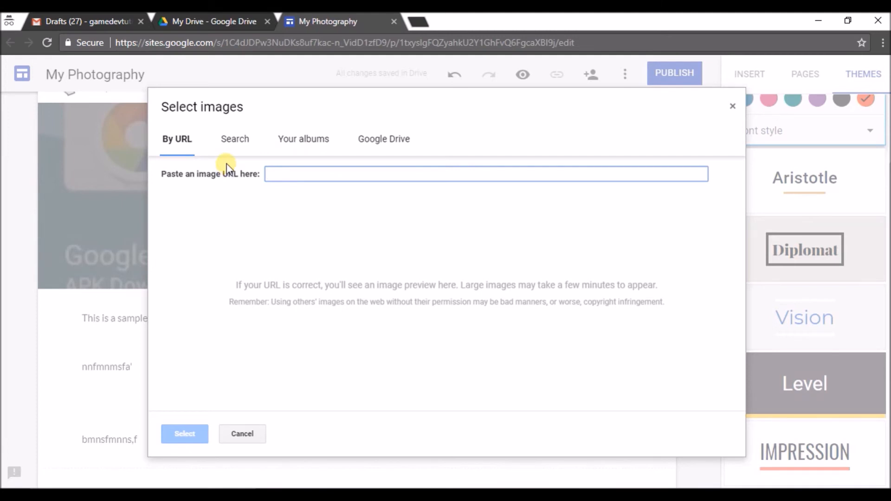
left_click(388, 142)
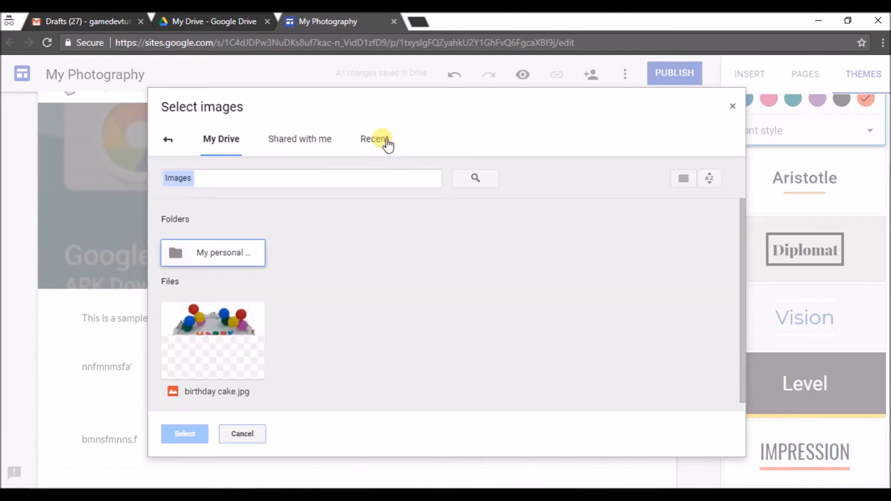
left_click(221, 369)
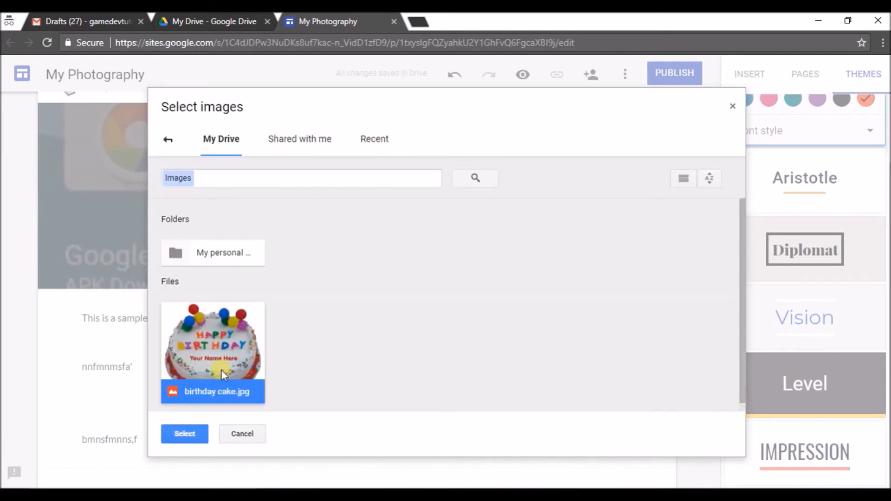
left_click(186, 434)
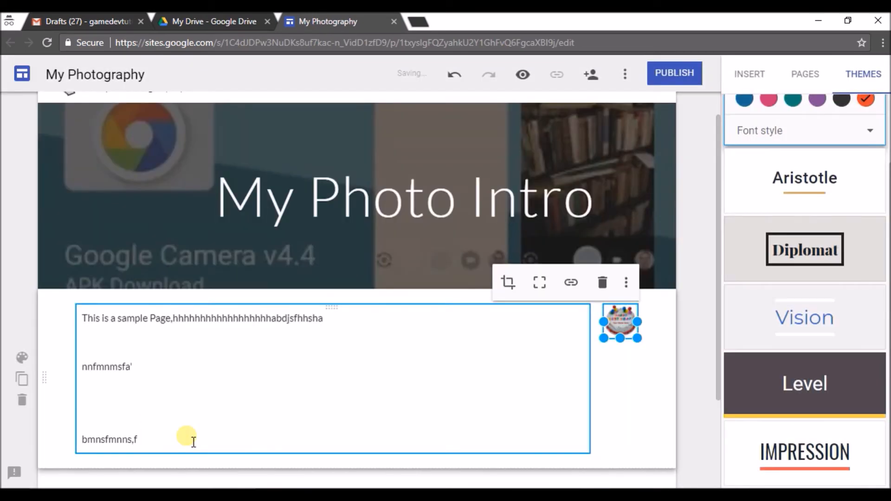
left_click(620, 344)
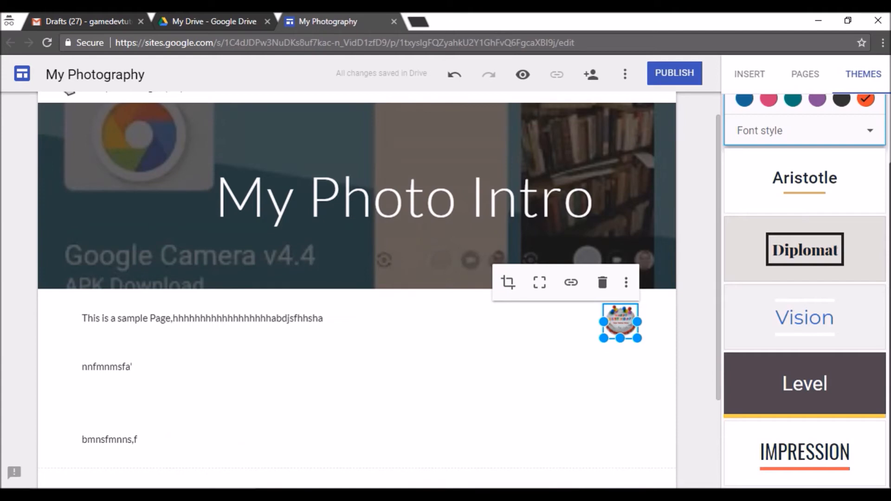
key("Escape")
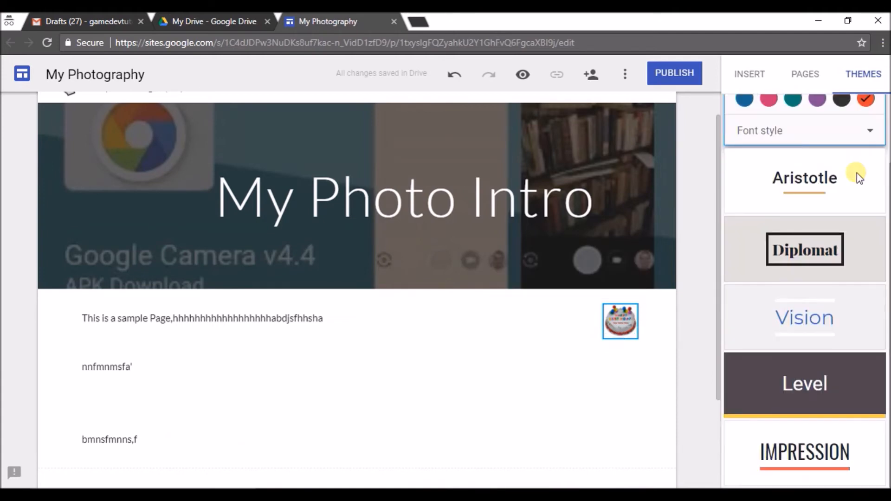
- Apply the Aristotle theme to the site, and view the site's page list and the insertable elements
left_click(807, 178)
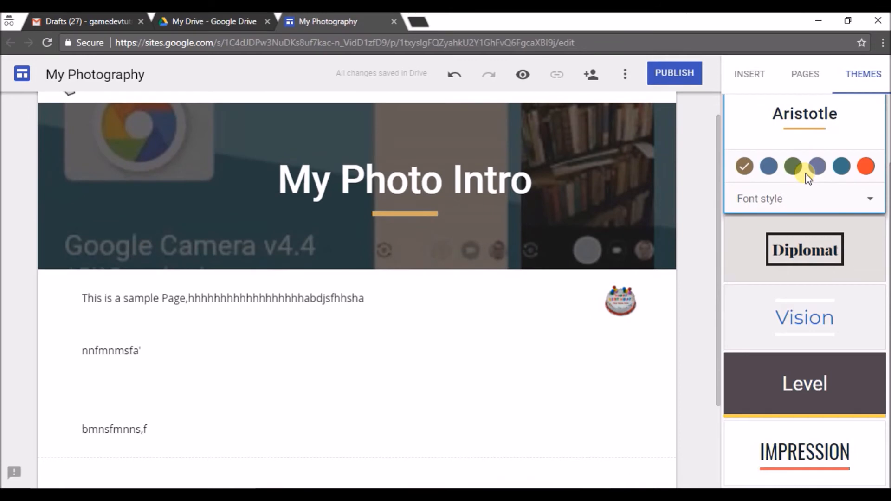
left_click(815, 77)
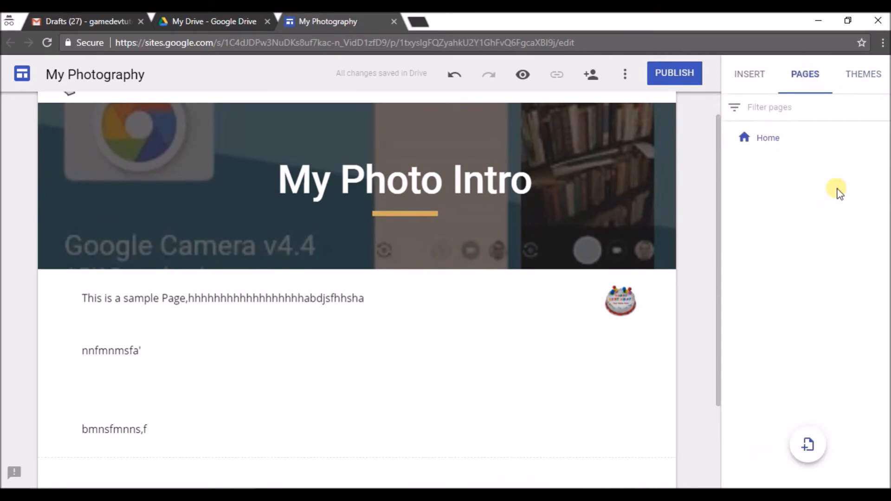
left_click(752, 75)
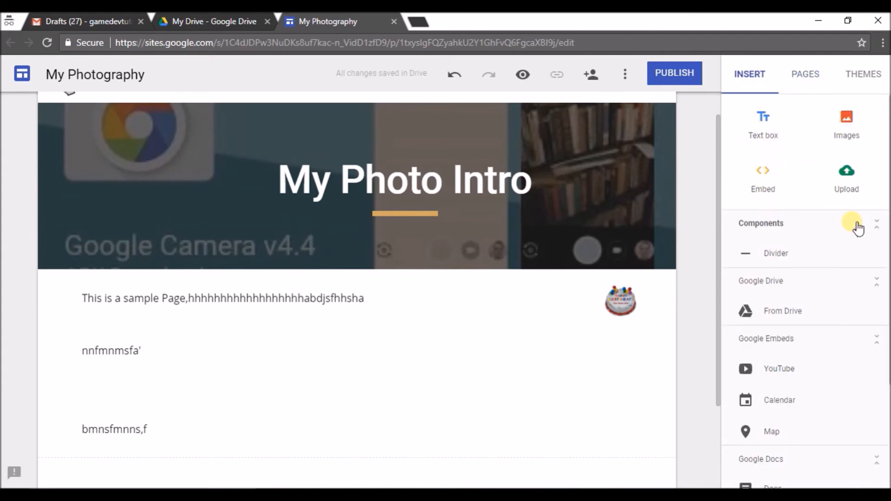
- Preview the site as visitors see it, and return to the editor
mouse_move(611, 119)
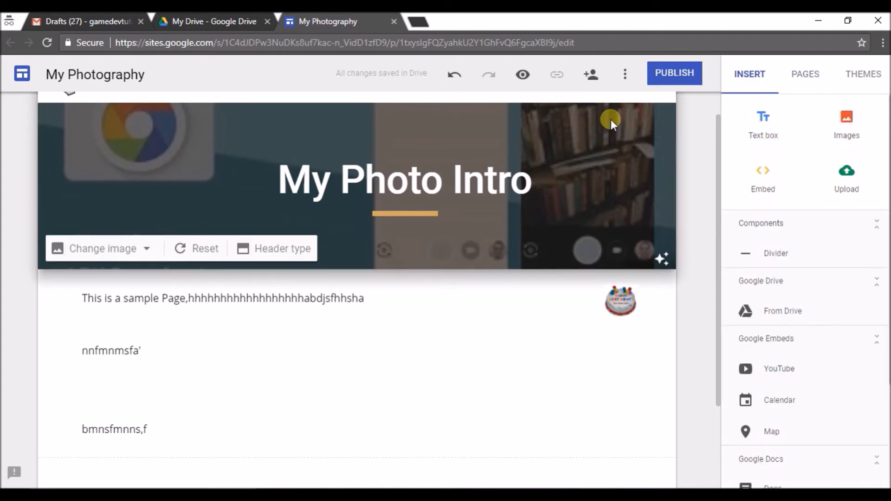
left_click(523, 75)
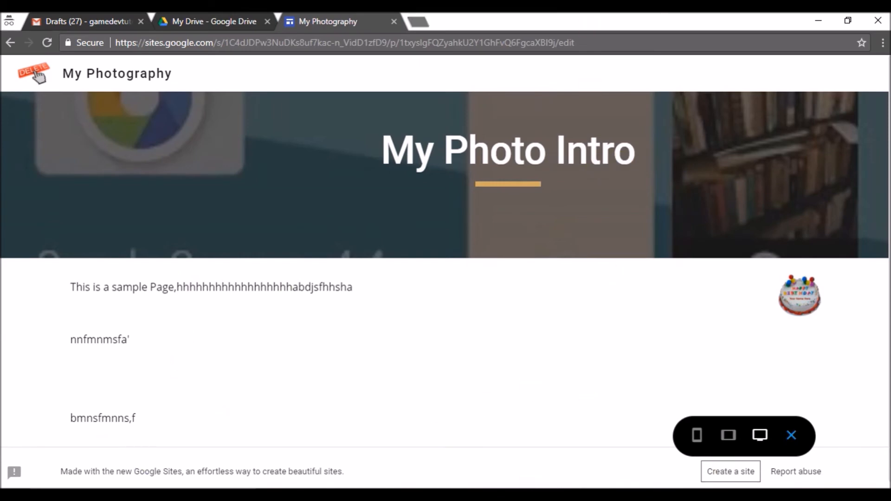
left_click(792, 436)
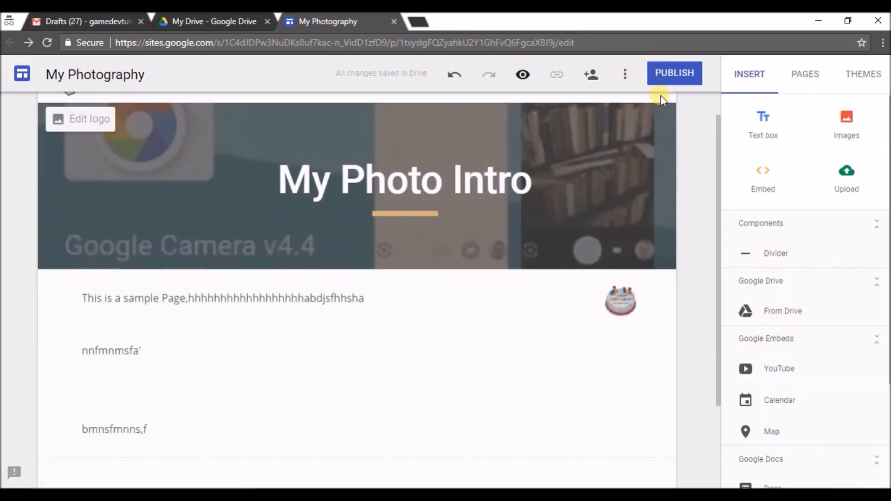
- Publish the site to the web with the address "photoshow45"
left_click(674, 76)
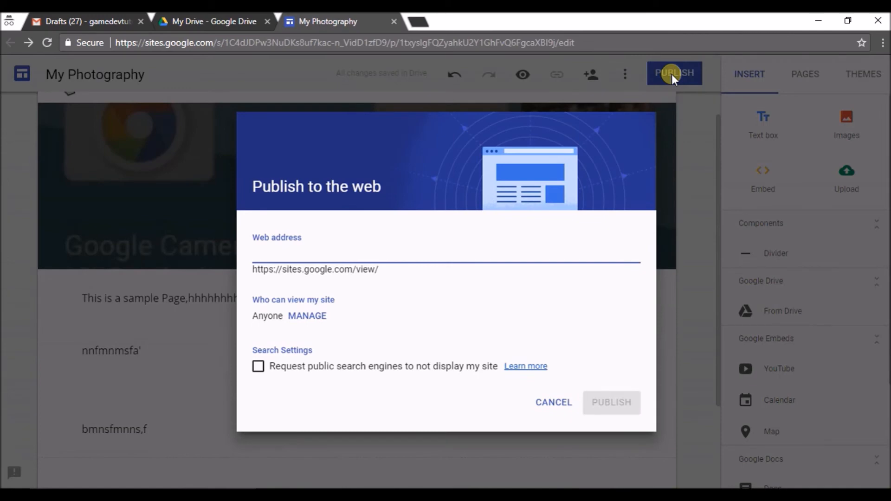
left_click(446, 230)
type("photoshow")
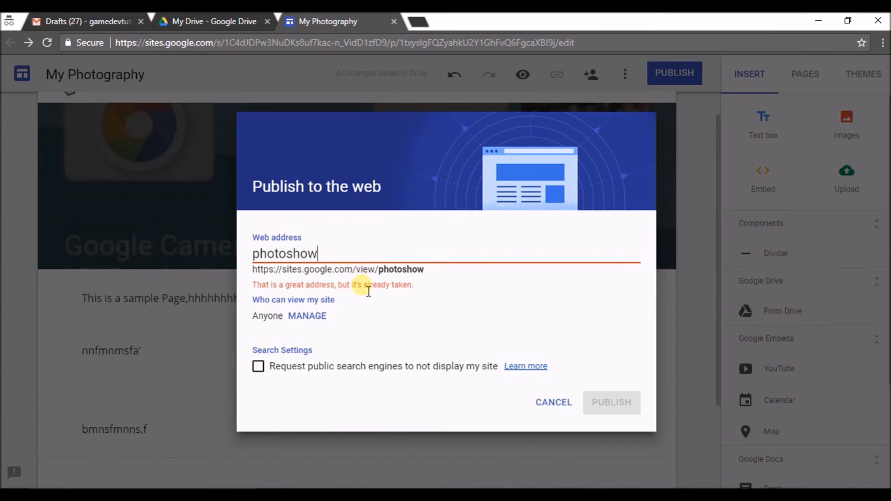
type("45")
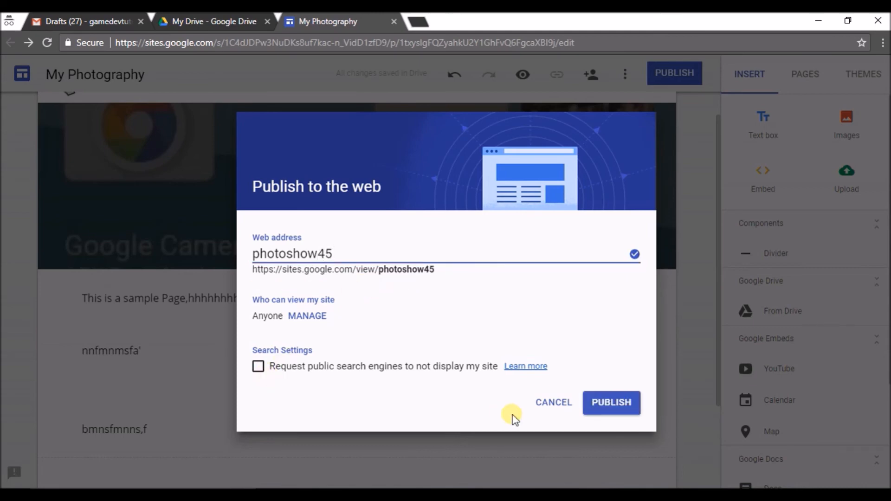
left_click(610, 407)
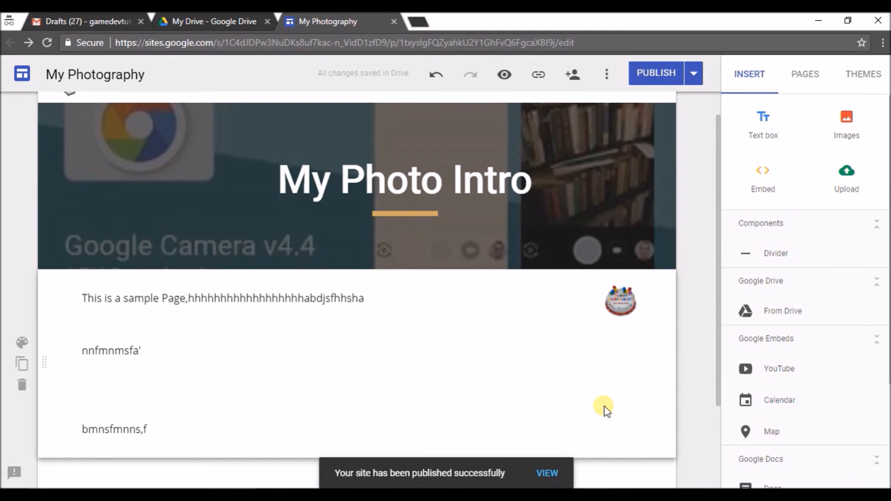
- Republish the site, preview the page, and return to the editor
left_click(655, 74)
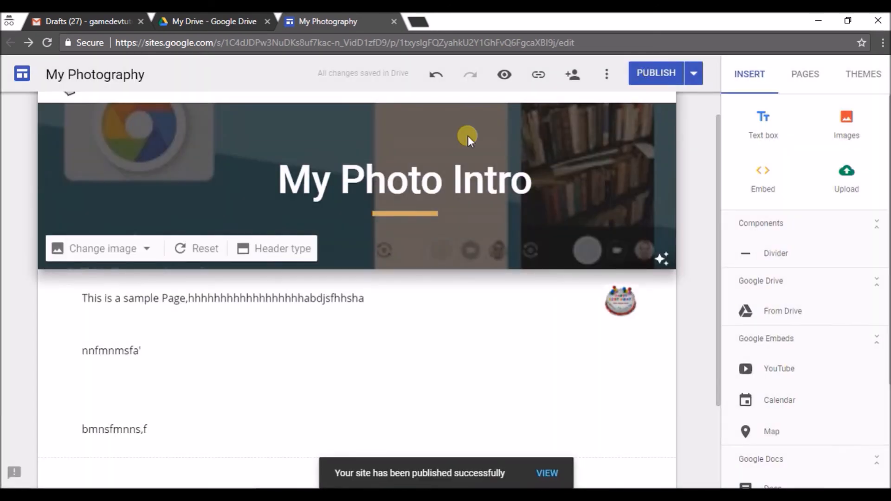
left_click(505, 75)
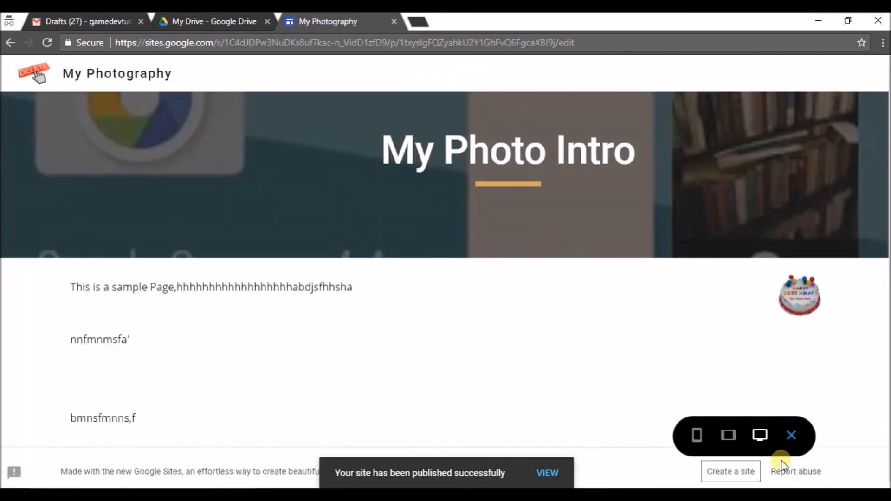
left_click(791, 435)
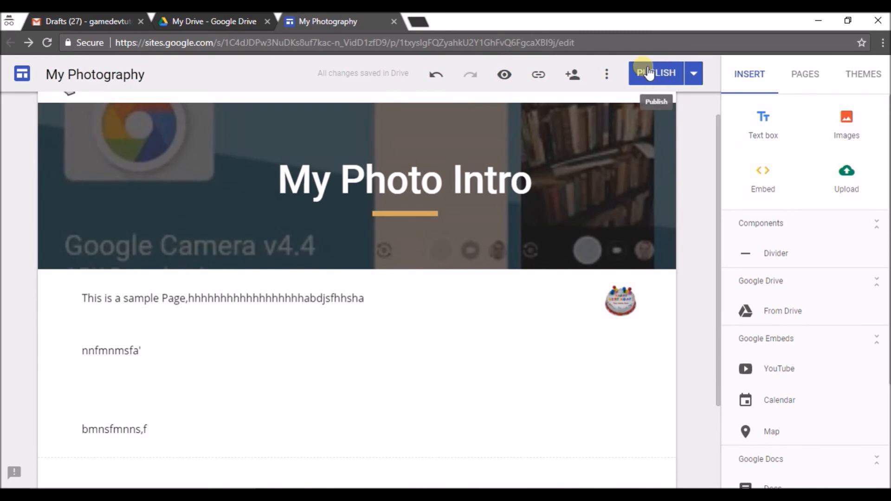
- Publish the site once more and open the live page
left_click(649, 73)
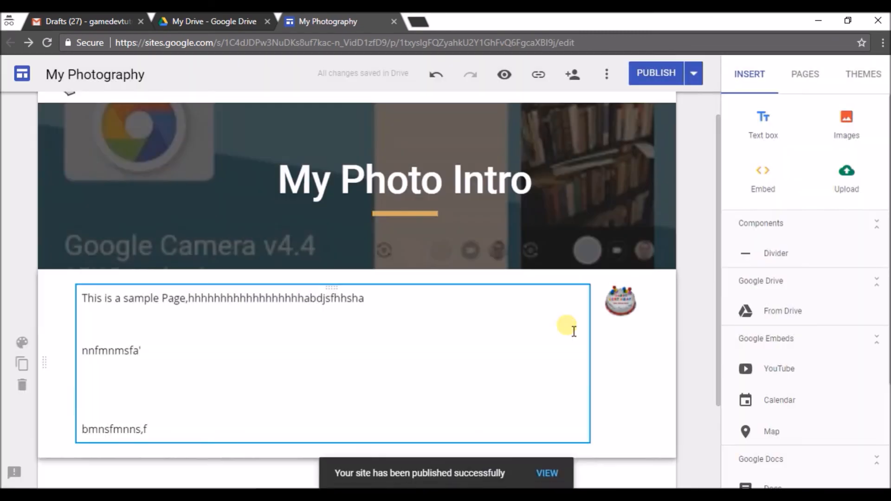
left_click(548, 473)
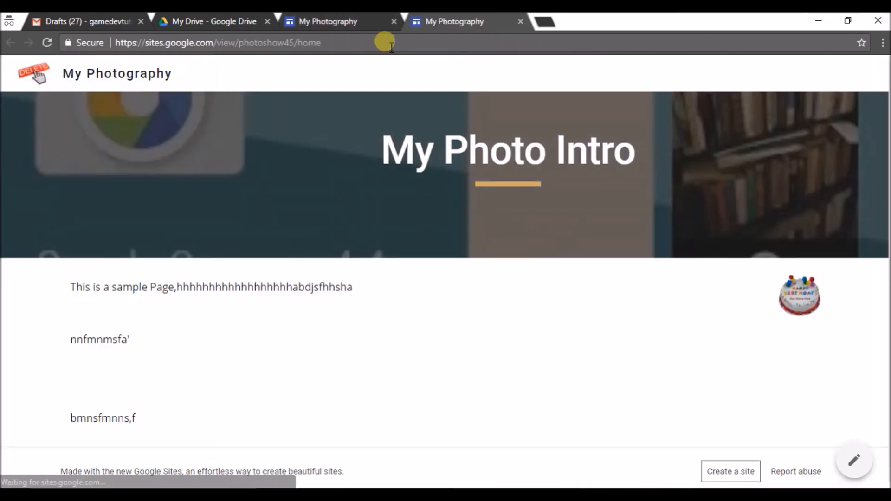
- Copy the live page's full web address and paste it over the text in the "chick" Notepad file, and return to the browser
left_click(390, 46)
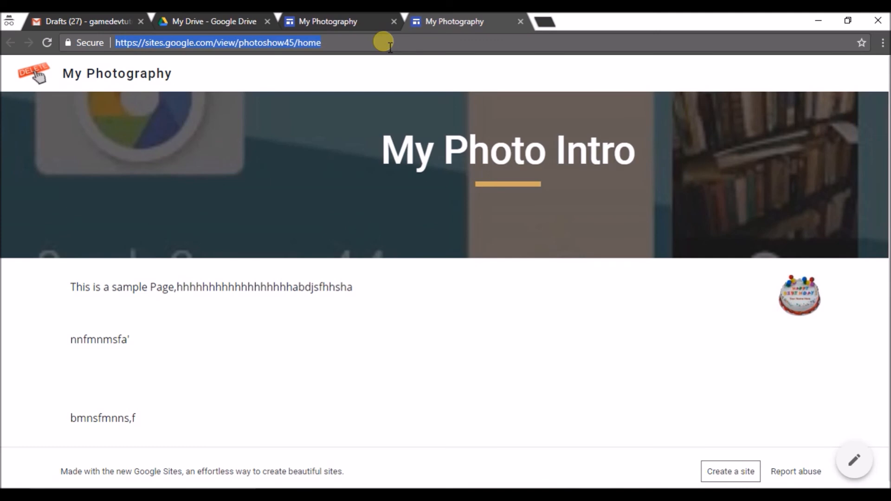
key("ctrl+c")
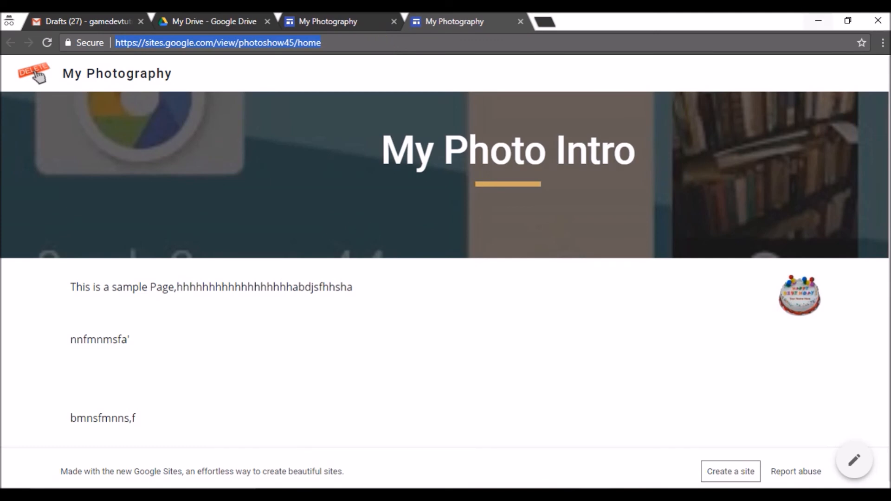
left_click(818, 17)
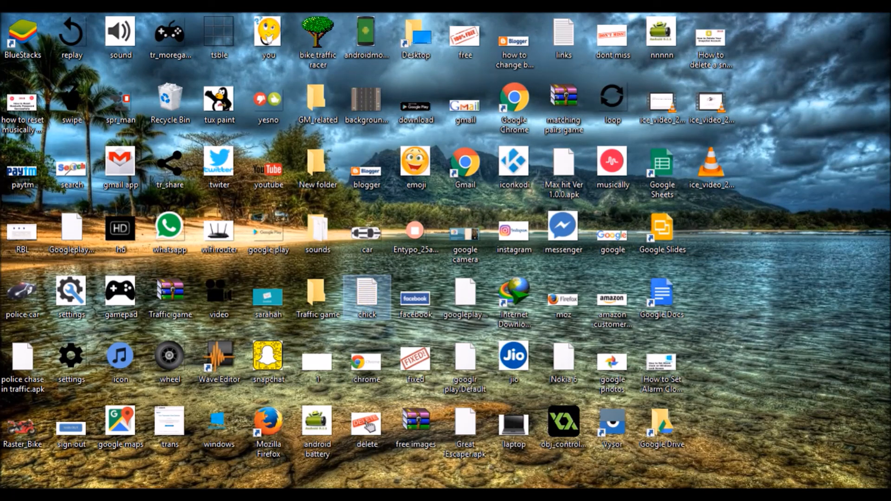
mouse_move(604, 488)
left_click(643, 461)
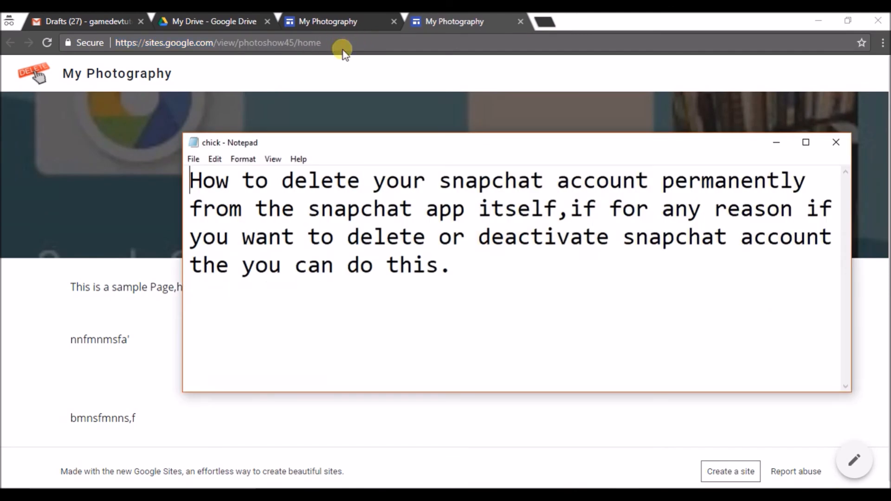
key("ctrl+a")
key("ctrl+v")
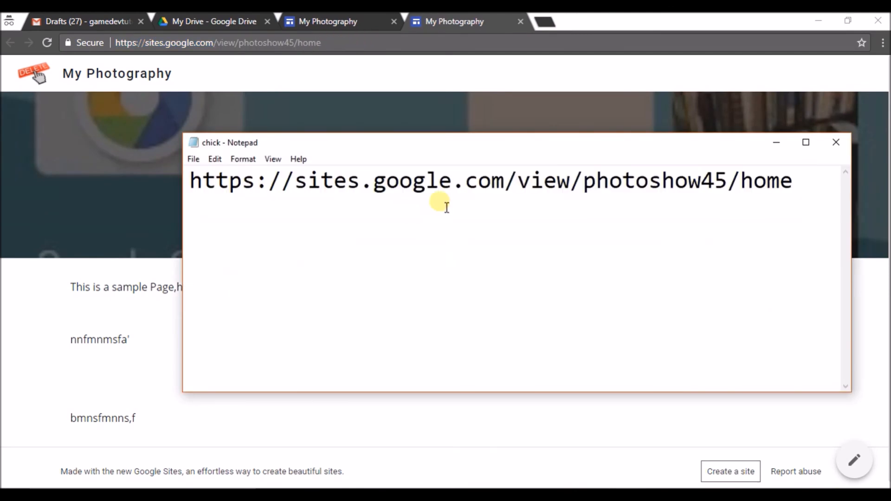
left_click(29, 172)
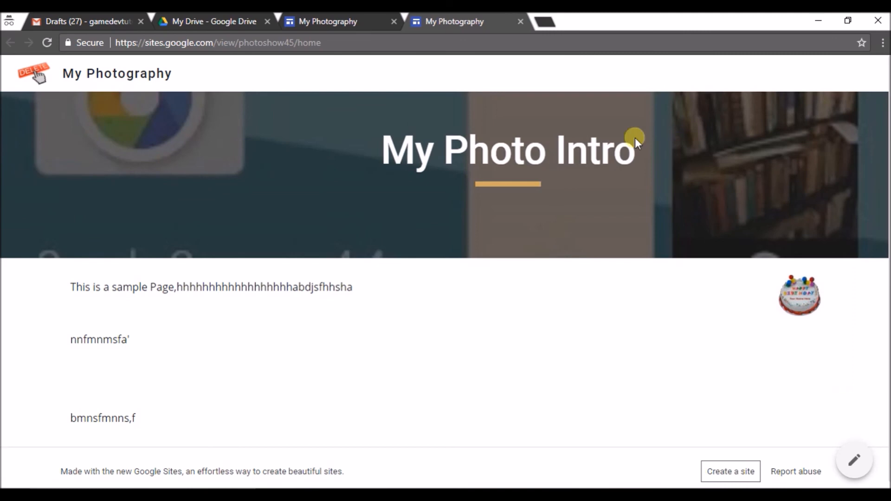
- Examine the live page and where Google Drive offers creating a Google Sites website, and return to the live page
scroll(445, 291, "down", 1)
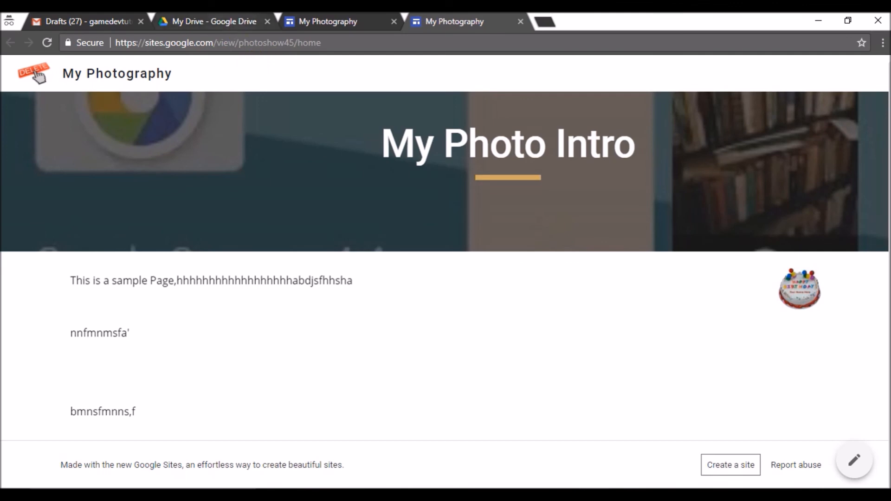
left_click(214, 21)
left_click(236, 117)
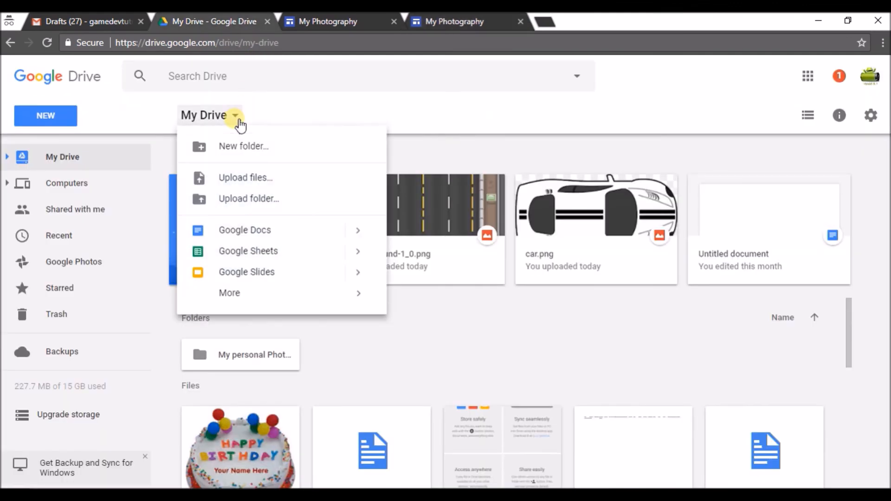
mouse_move(372, 300)
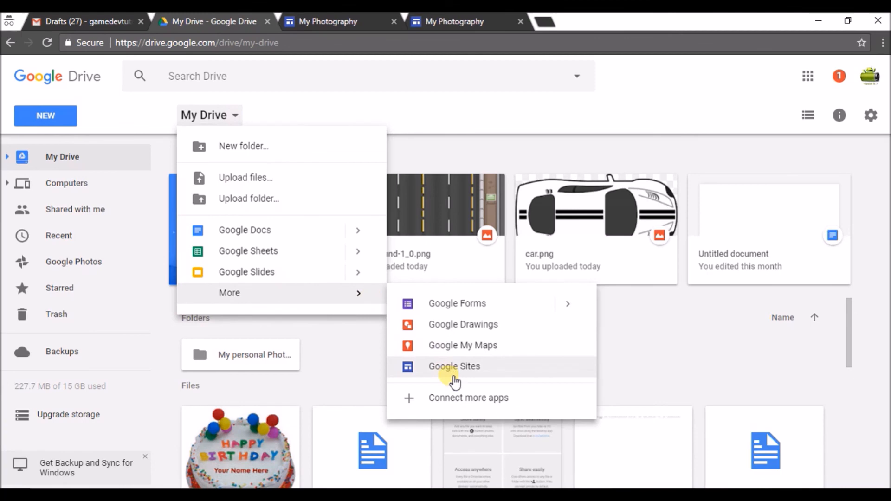
left_click(385, 21)
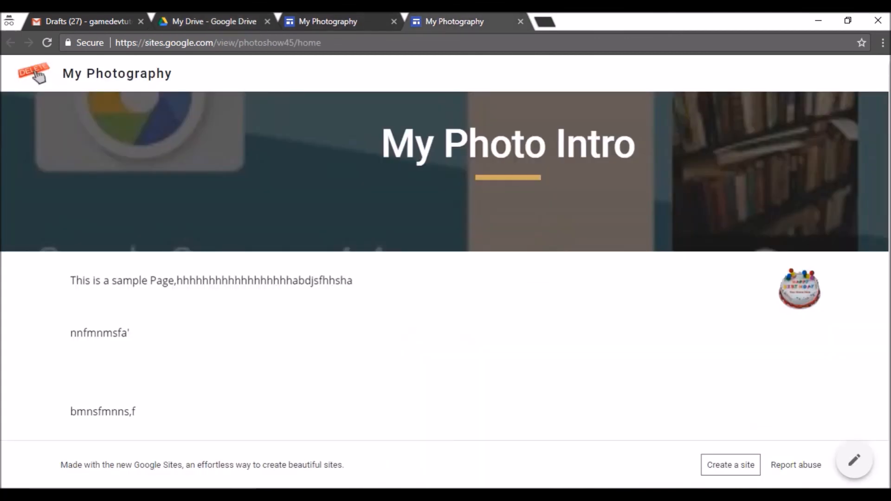